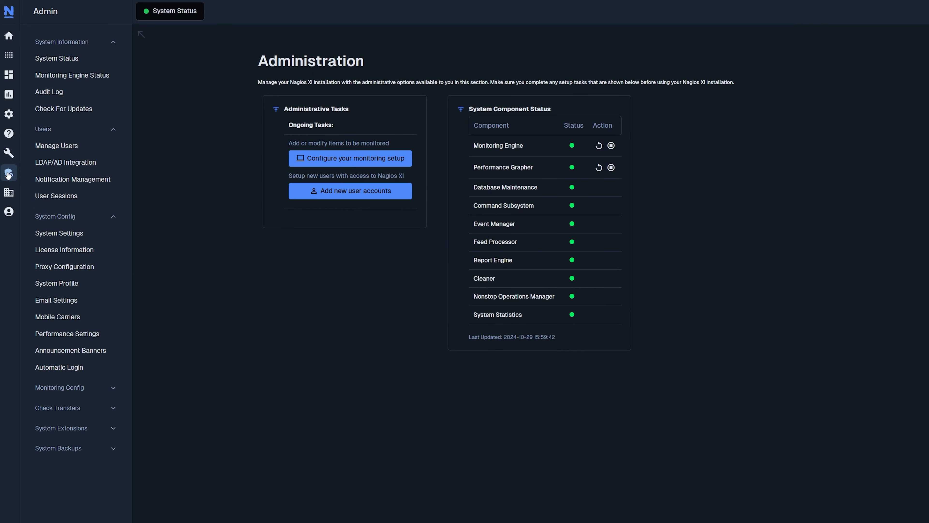
Open the system's Email Settings and check the inbound mail options, ending on the outbound mail settings.
left_click(53, 219)
left_click(52, 218)
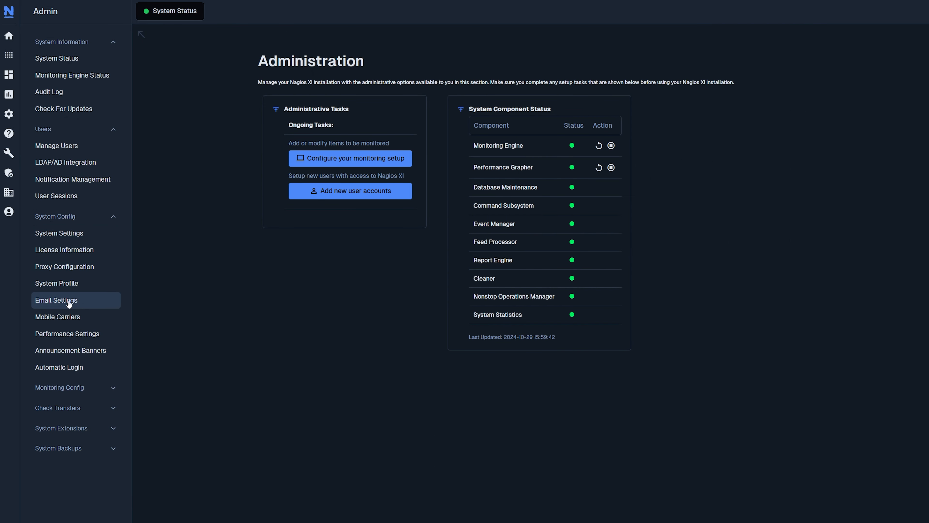
left_click(58, 303)
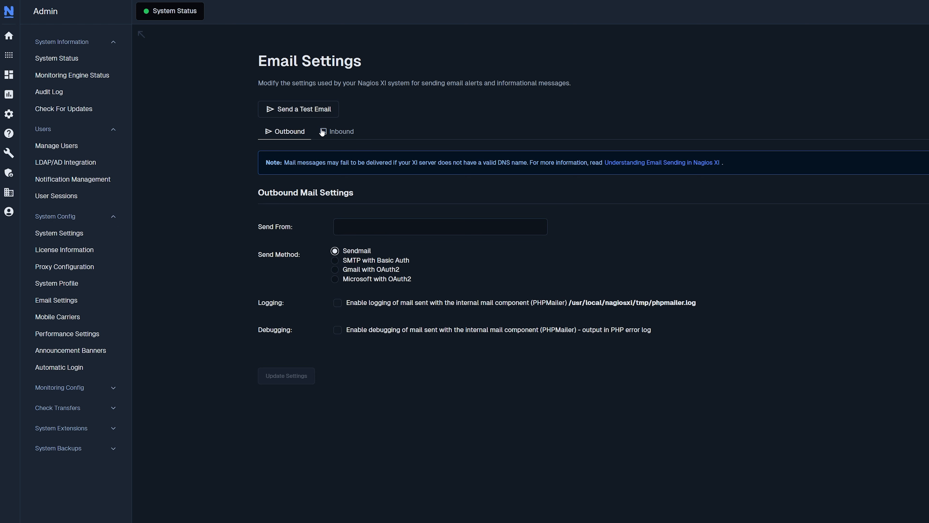
left_click(347, 134)
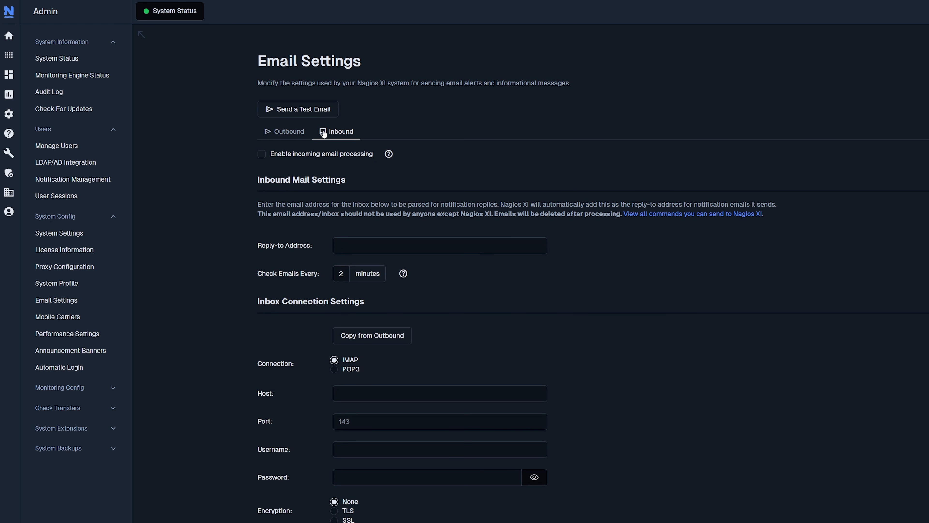
left_click(299, 134)
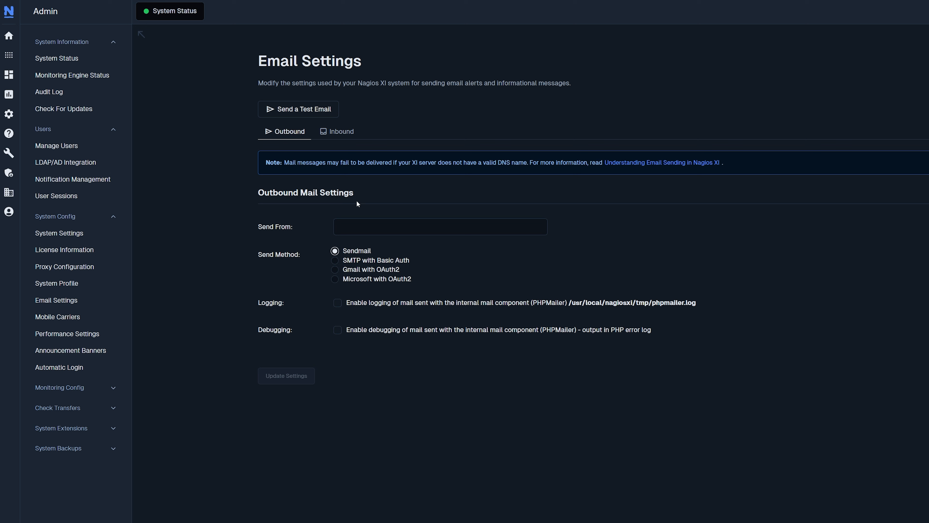
Fill in the outbound Send From field with the sender's e-mail address in angle brackets.
left_click(357, 226)
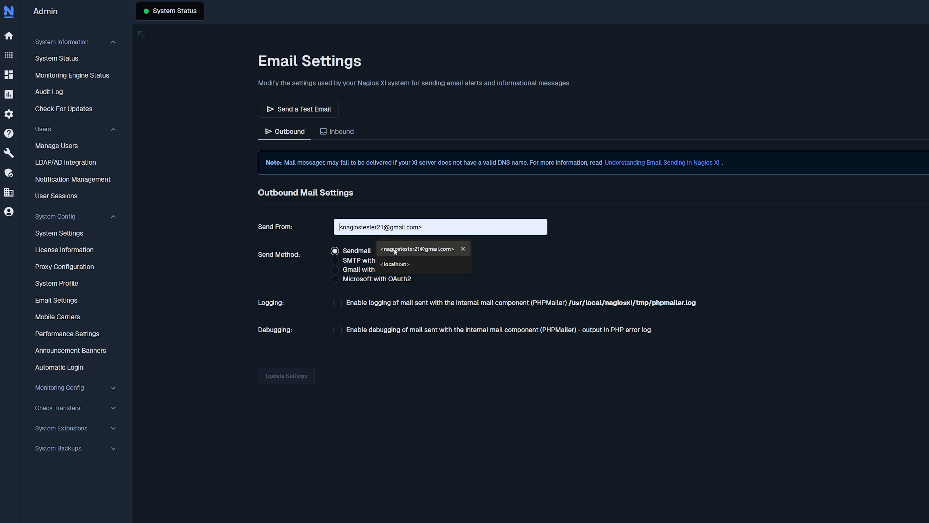
left_click(395, 246)
left_click_drag(343, 227, 416, 229)
left_click(420, 248)
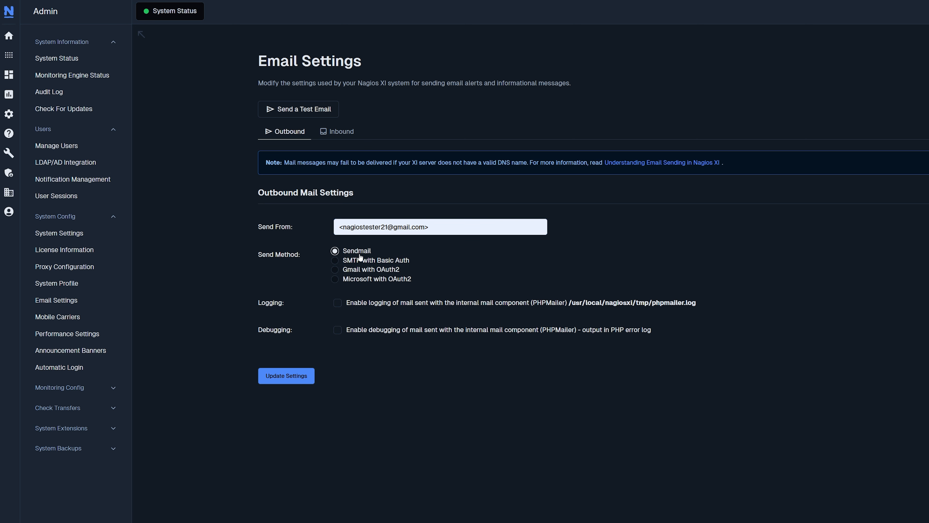
Choose SMTP with Basic Auth as the send method and enable debugging of outgoing mail.
left_click(366, 261)
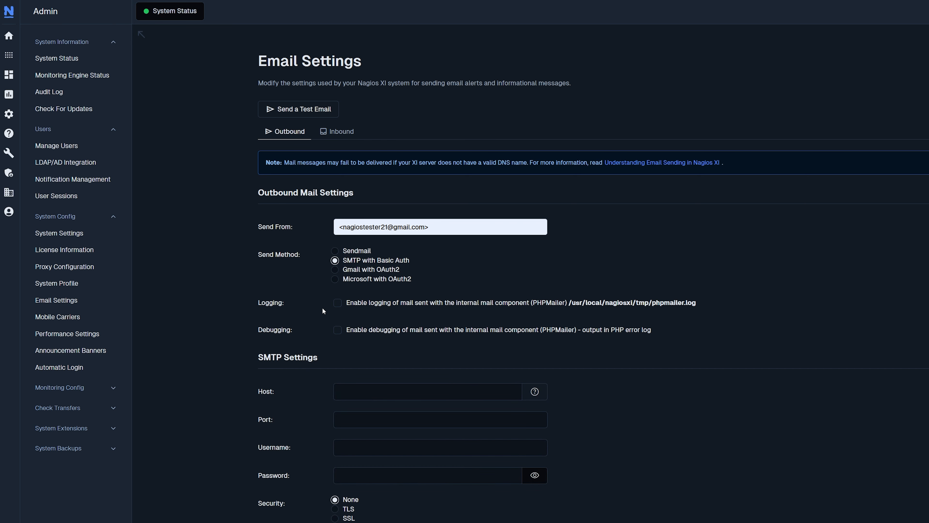
left_click(343, 330)
Set the SMTP host to smtp.gmail.com and the port to 587.
scroll(343, 330, "down", 2)
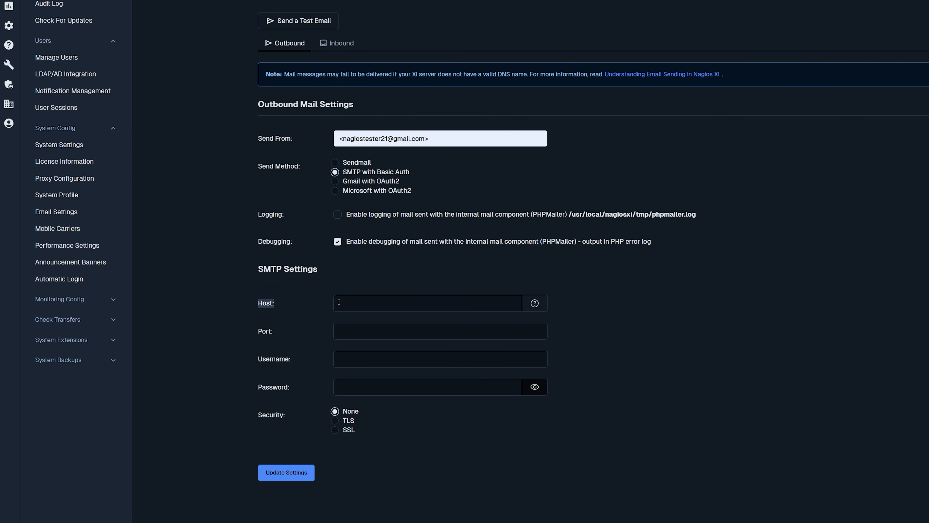
left_click(348, 301)
left_click(406, 322)
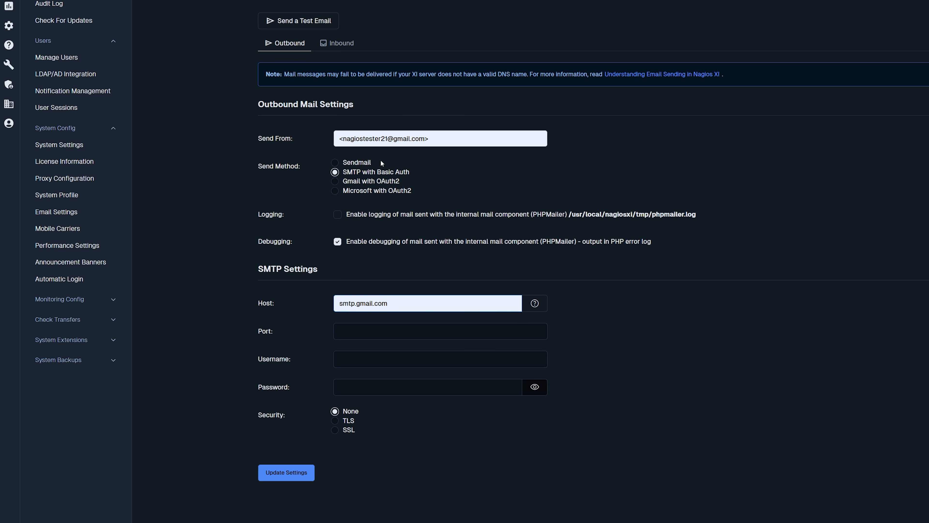
left_click_drag(394, 138, 431, 137)
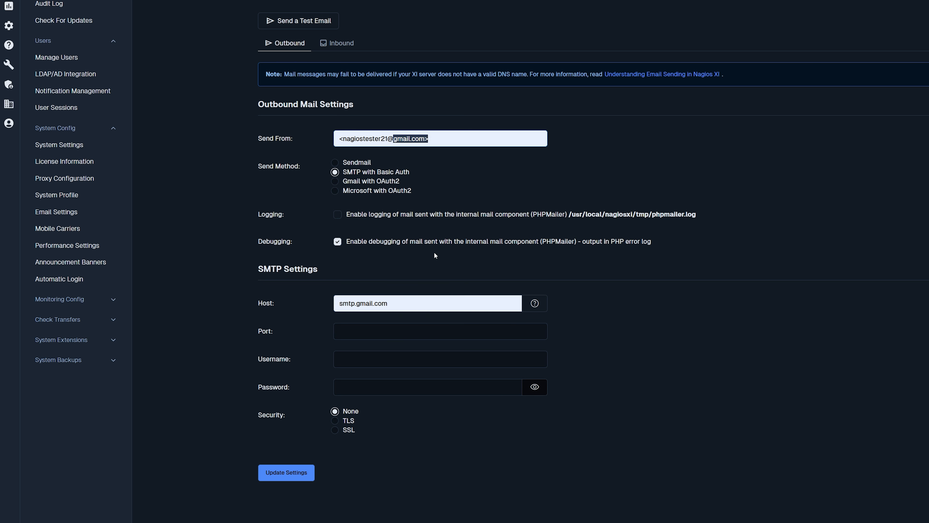
left_click(432, 278)
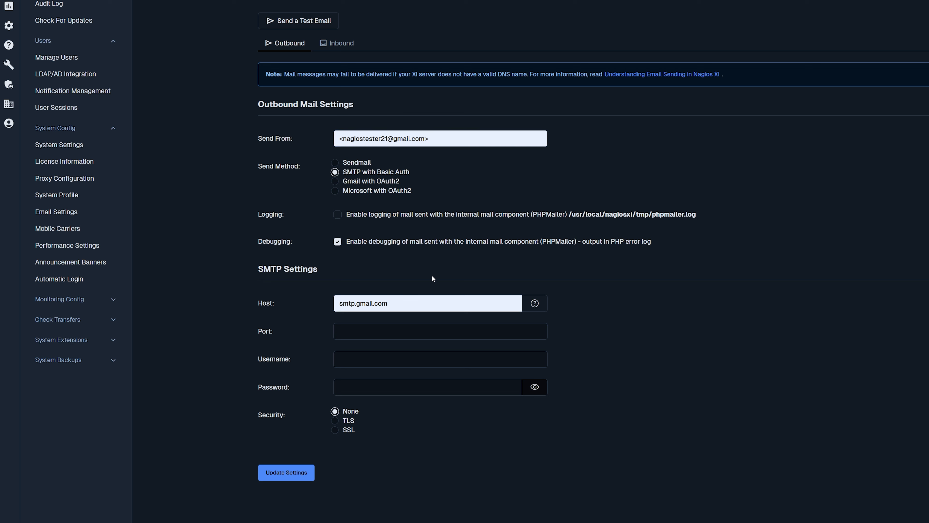
left_click_drag(402, 304, 340, 299)
left_click(370, 330)
type("587")
left_click(398, 357)
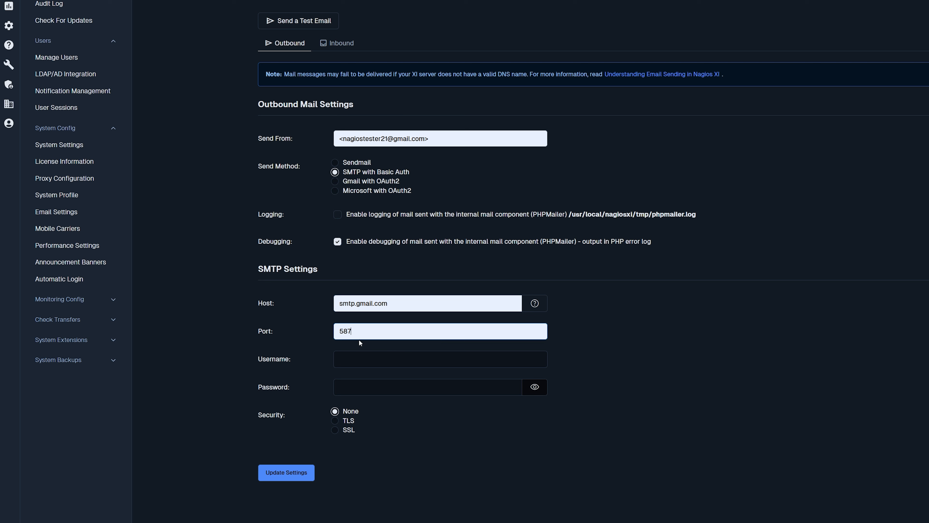
Enter the sender's e-mail address as the SMTP username and paste the account password into the Password field.
left_click(363, 358)
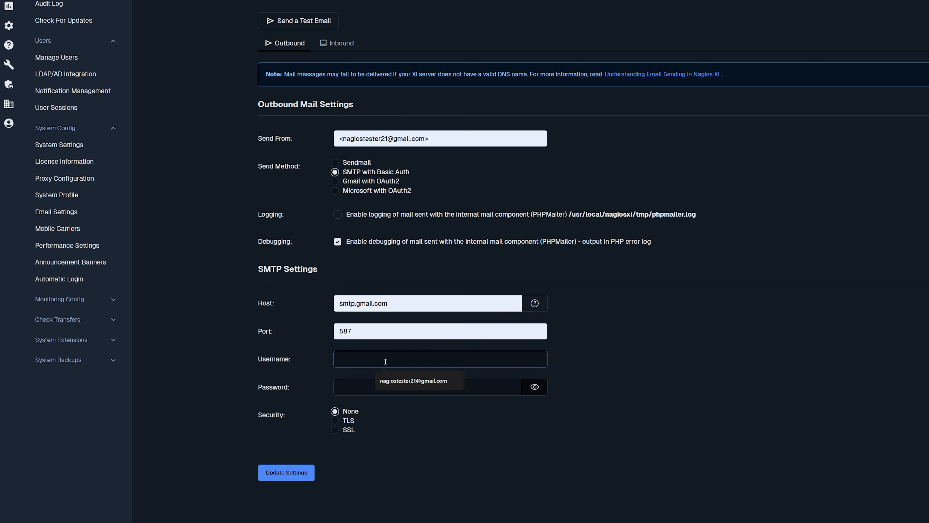
left_click(411, 383)
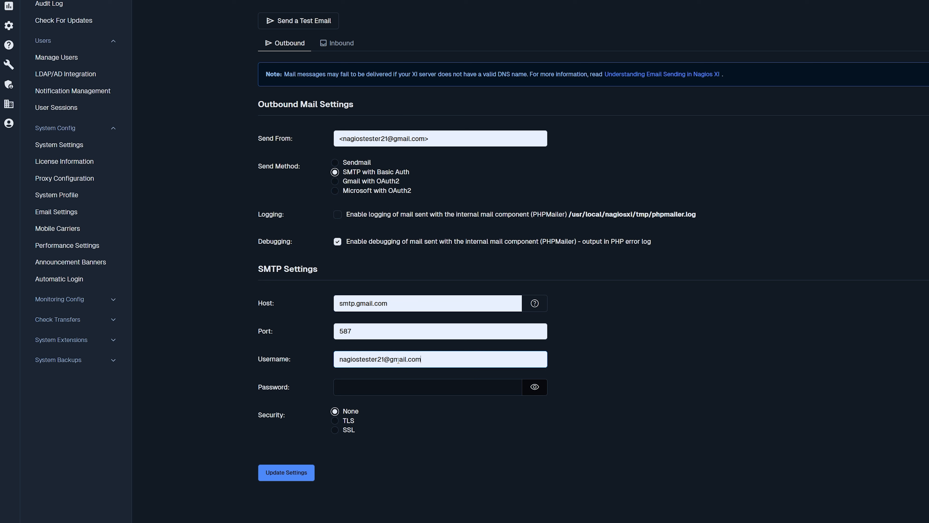
left_click(391, 393)
key("ctrl+v")
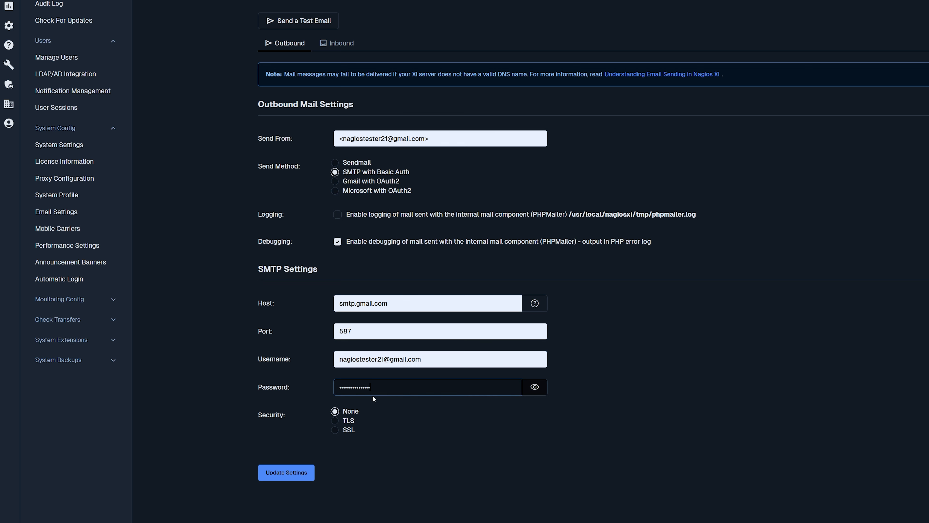
Save the outbound mail settings with TLS security and send a test email to the logged-in user's address.
left_click(352, 421)
left_click(292, 472)
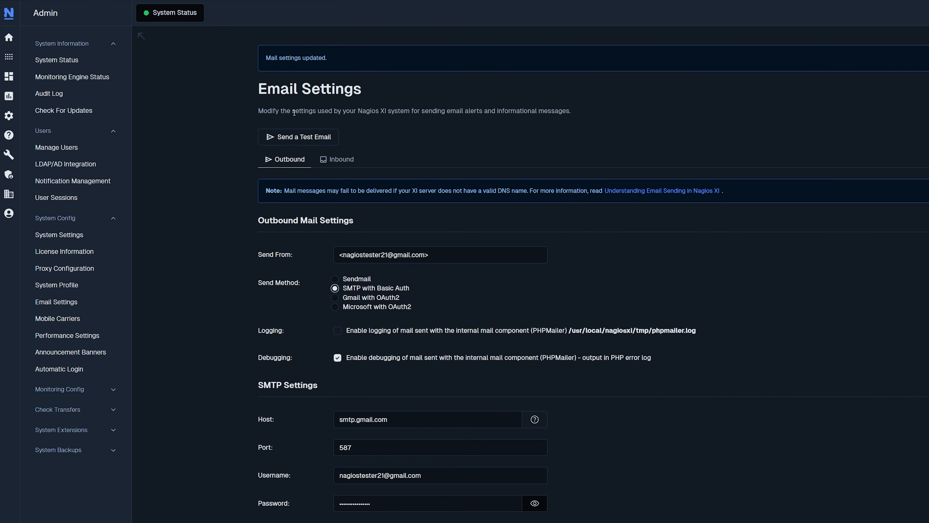
left_click(297, 138)
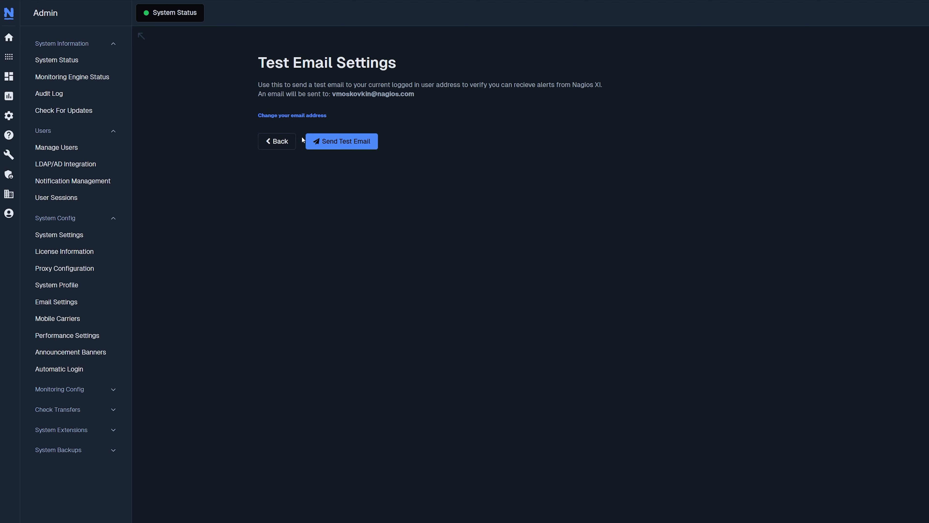
left_click(333, 145)
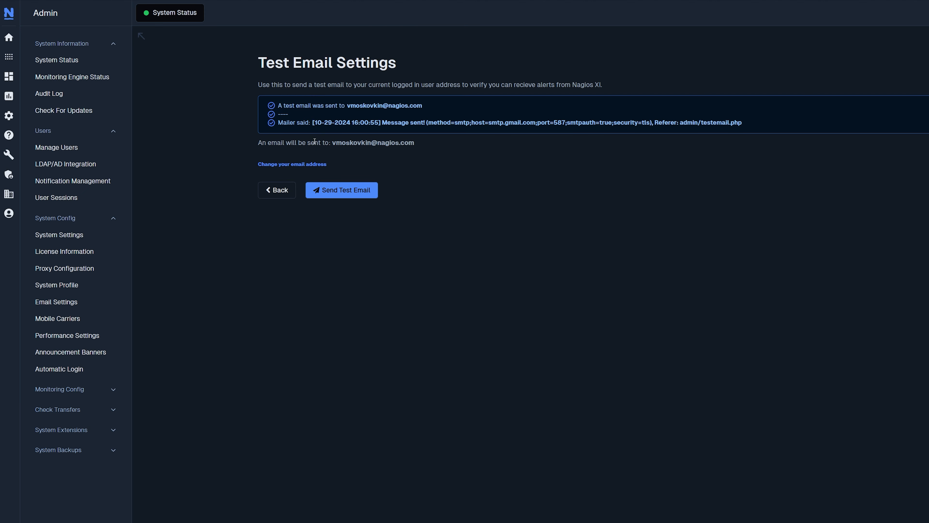
Go to the Core Config Manager and open its Contacts list by searching for "contac".
left_click(12, 40)
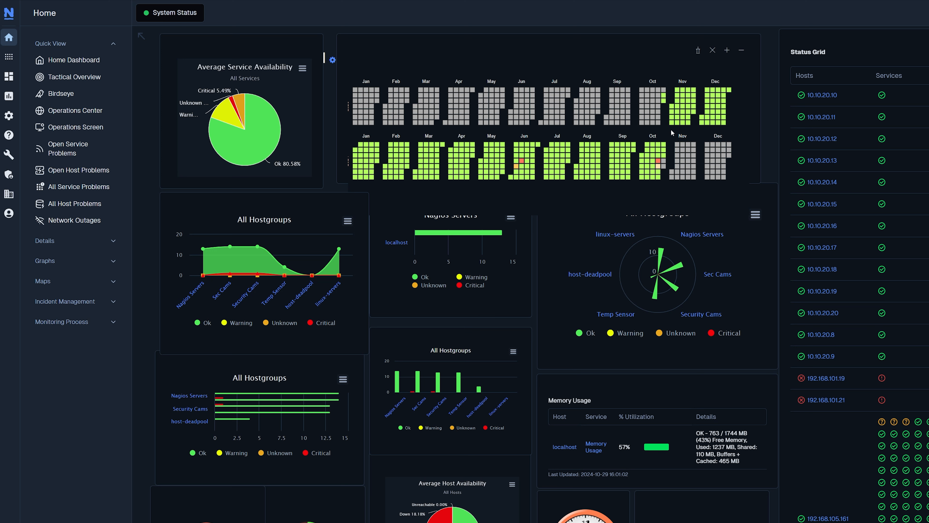
mouse_move(11, 117)
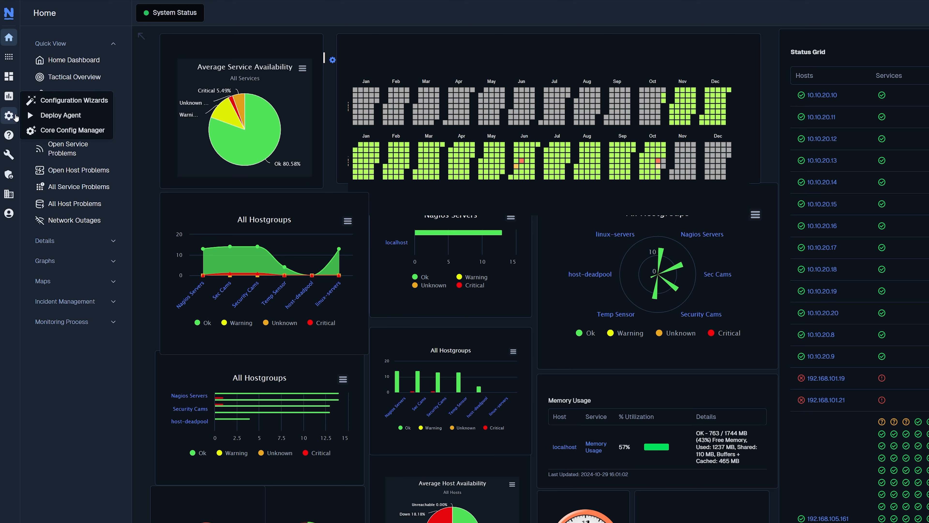
left_click(75, 134)
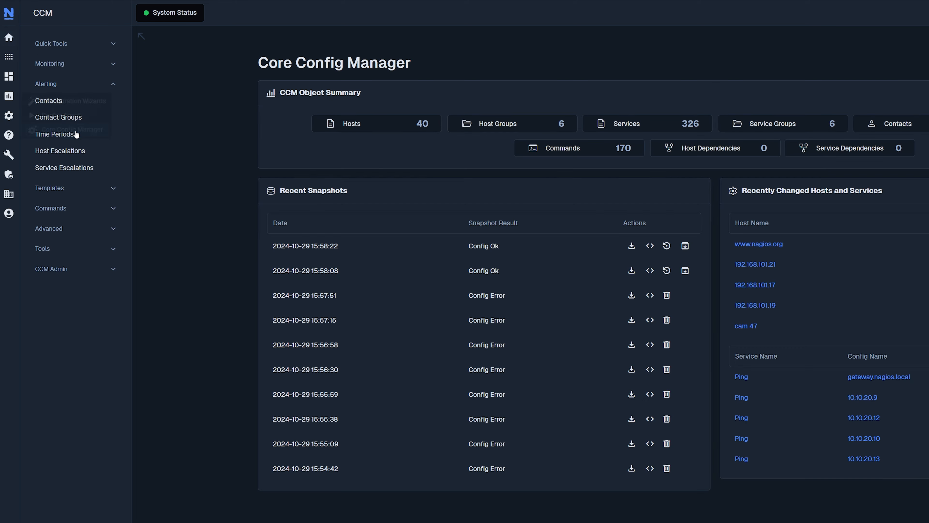
left_click(871, 16)
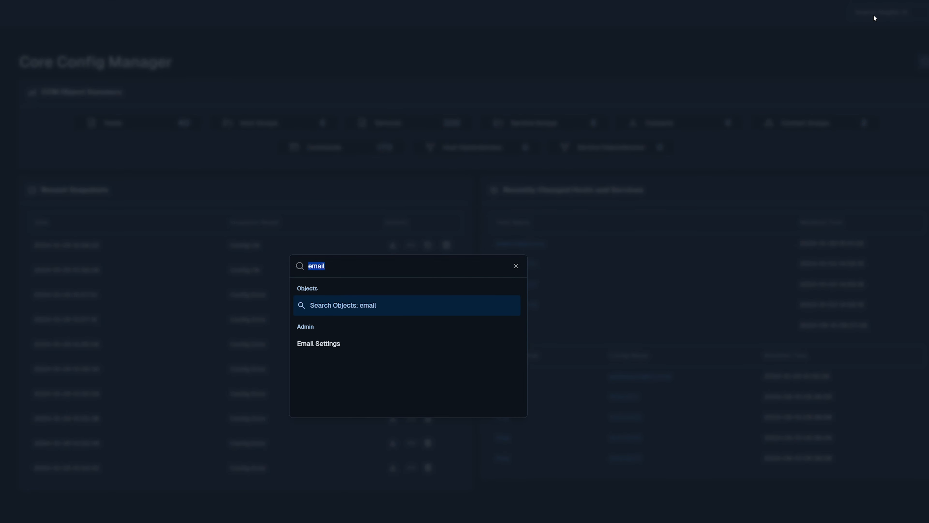
type("contac")
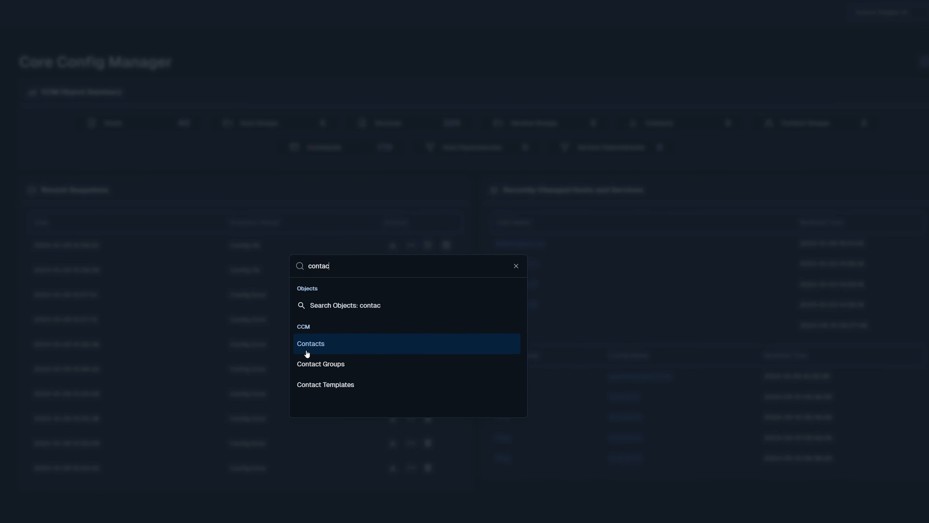
left_click(323, 344)
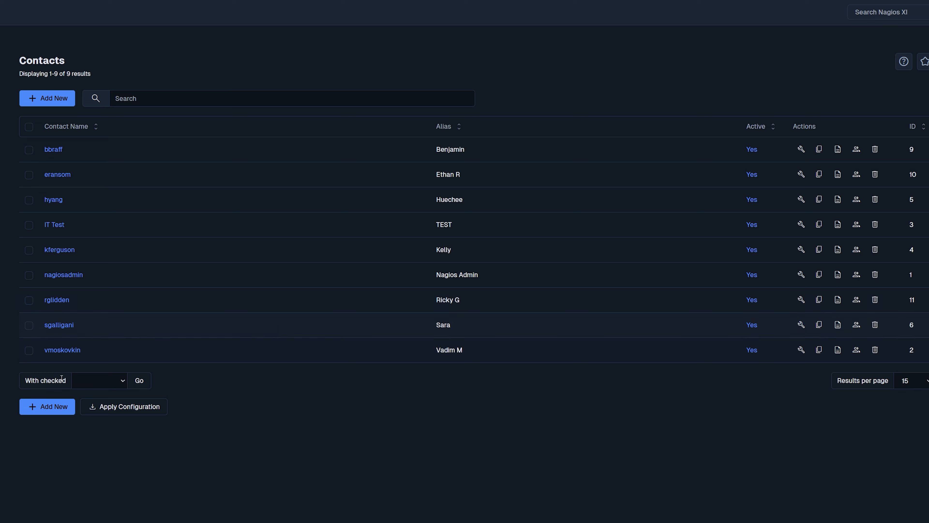
Add and save a new active contact, filling in only the first team member's name as the contact username.
left_click(44, 405)
left_click(91, 137)
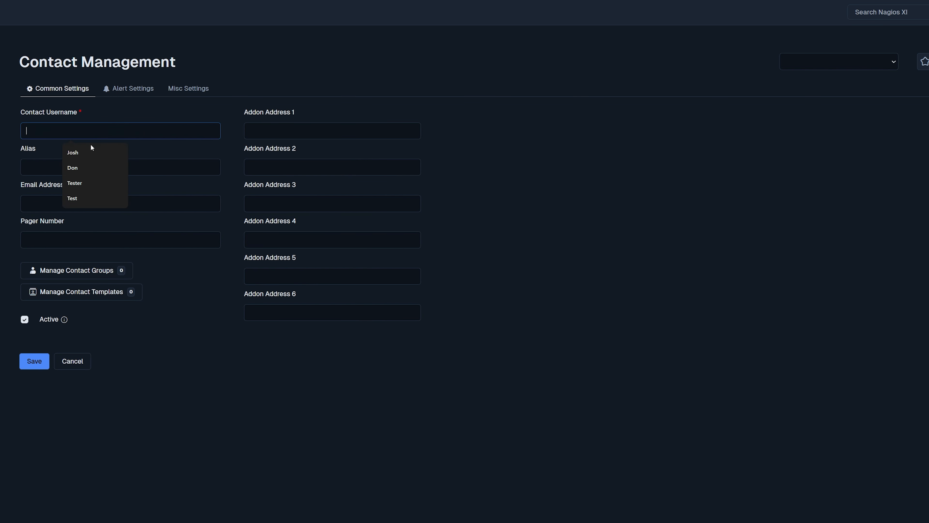
left_click(90, 165)
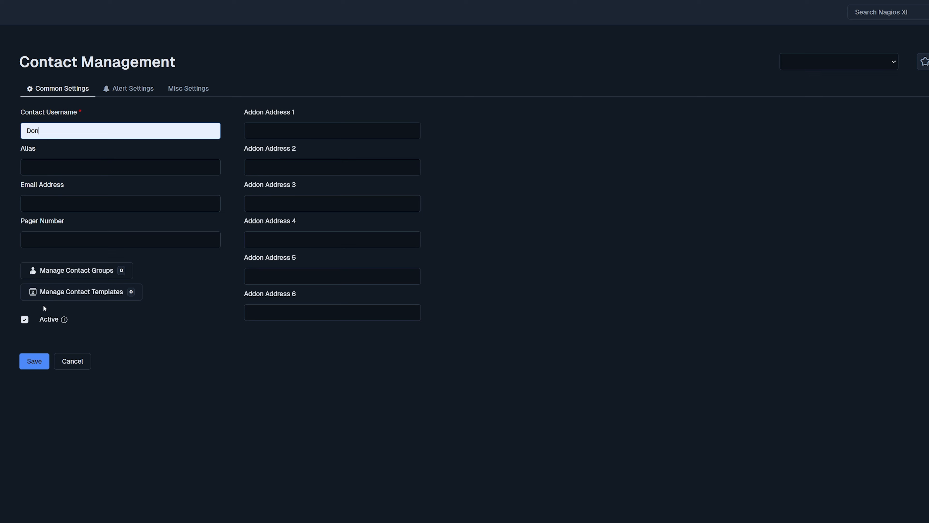
left_click(39, 362)
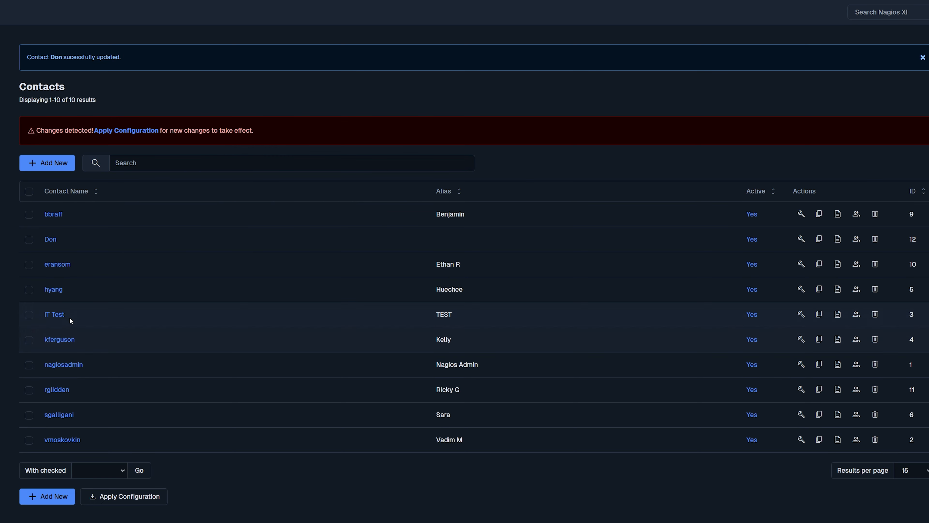
Add and save a second active contact, filling in only the other team member's name as the contact username.
left_click(44, 497)
left_click(84, 132)
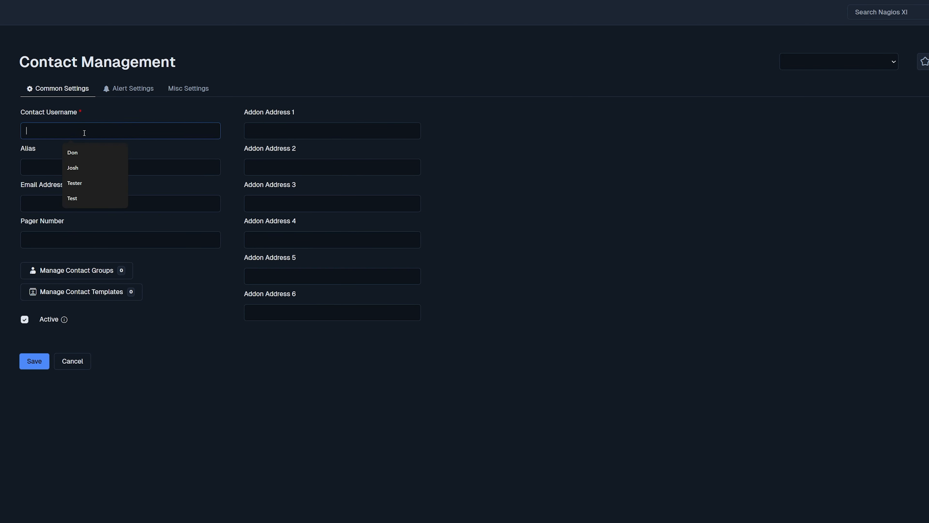
left_click(86, 167)
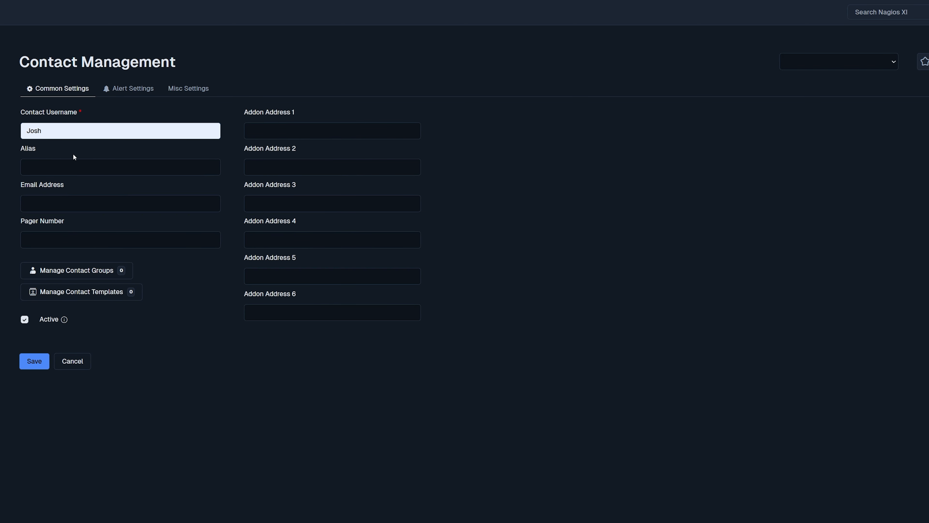
left_click(36, 361)
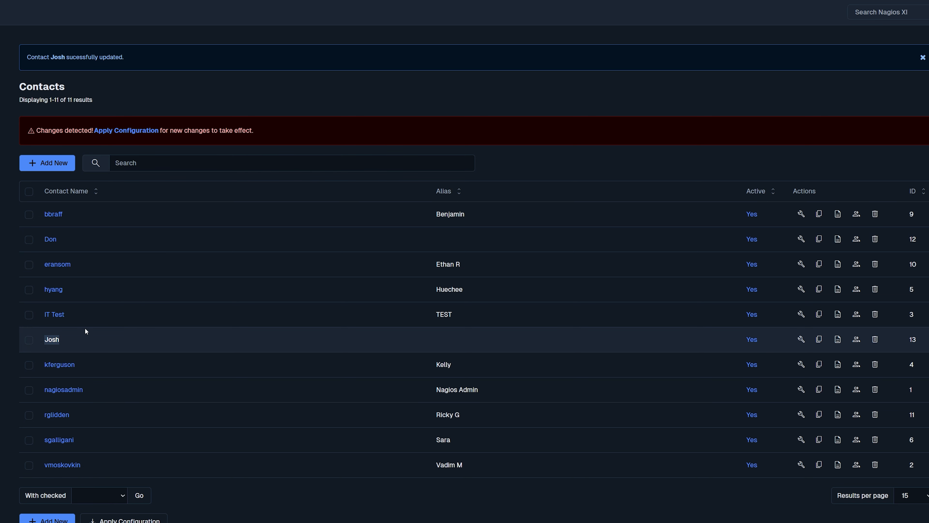
Search for "contac" and open the Contact Groups list.
left_click(866, 15)
type("contac")
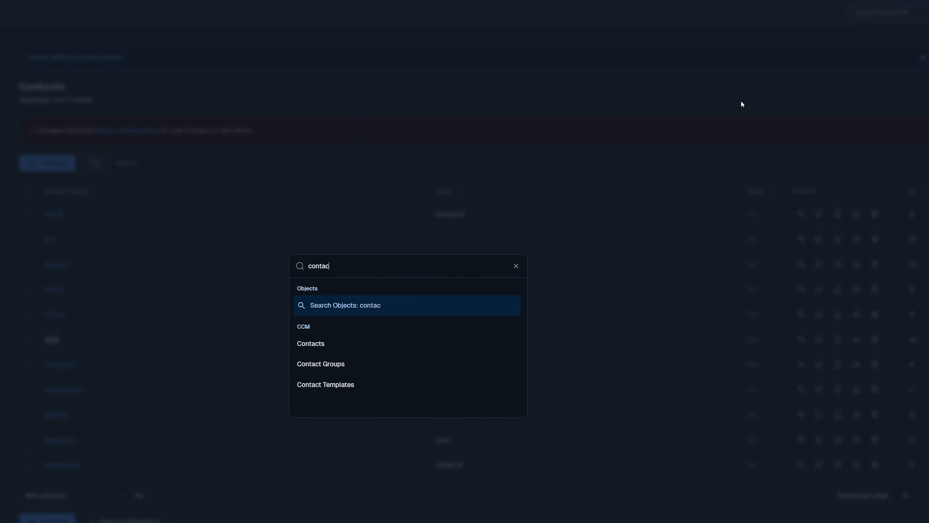
left_click(324, 370)
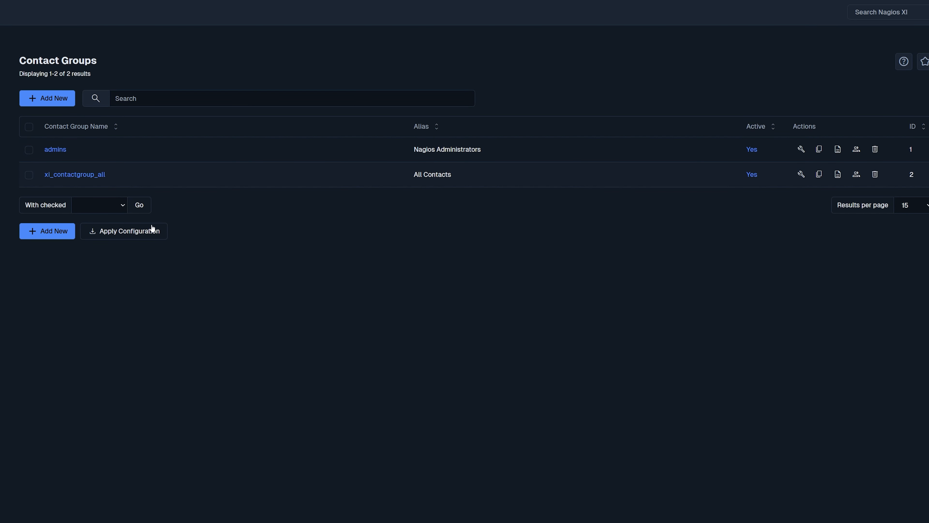
Add a new active contact group named "Network Team" with the alias "NT".
left_click(47, 231)
left_click(91, 113)
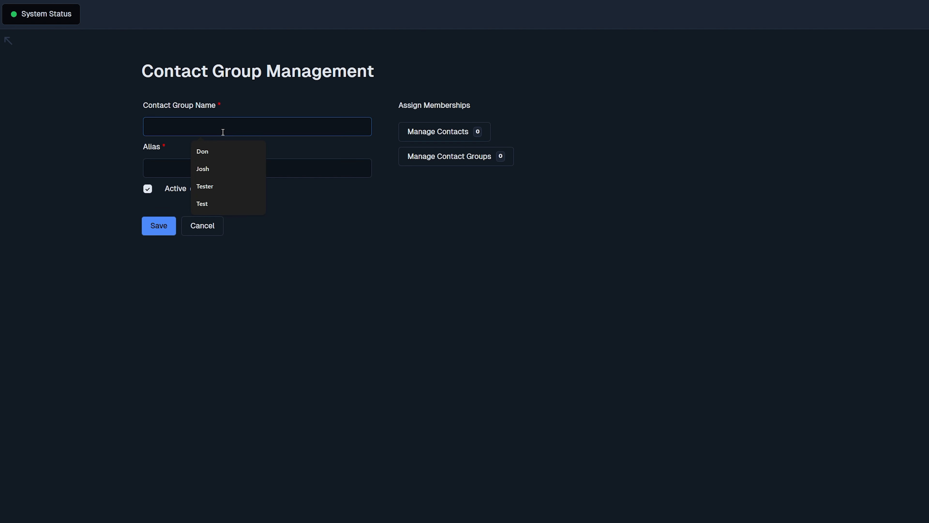
type("Network")
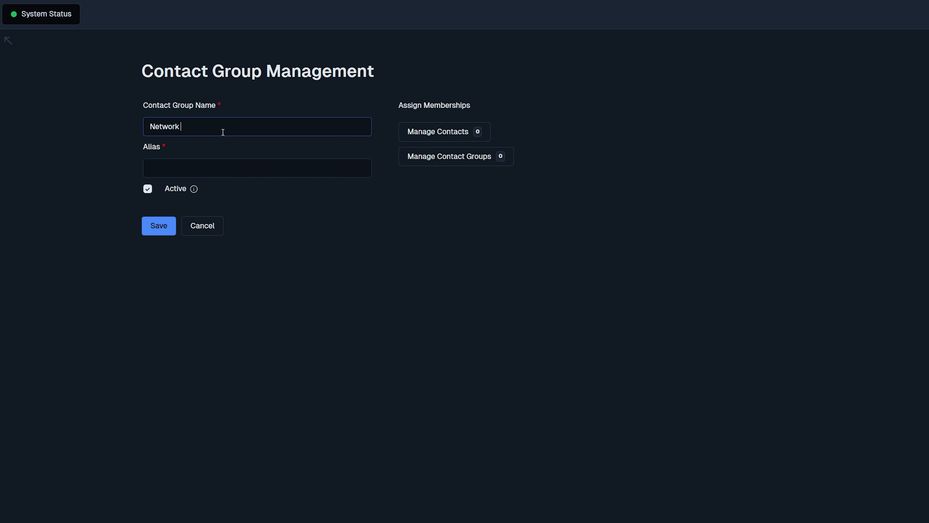
type(" Team")
left_click(221, 170)
type("NT")
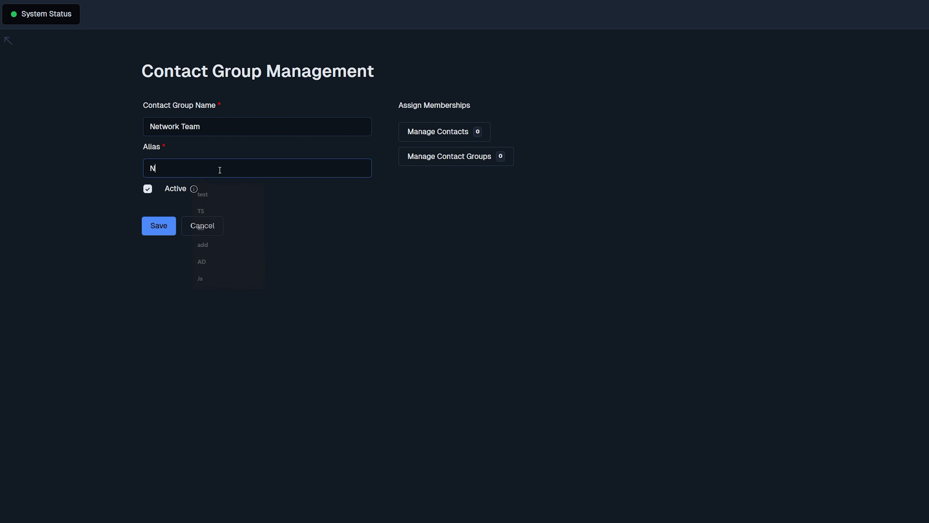
Save the group with the two newly added team-member contacts assigned to it, and apply the configuration.
left_click(399, 128)
left_click(124, 121)
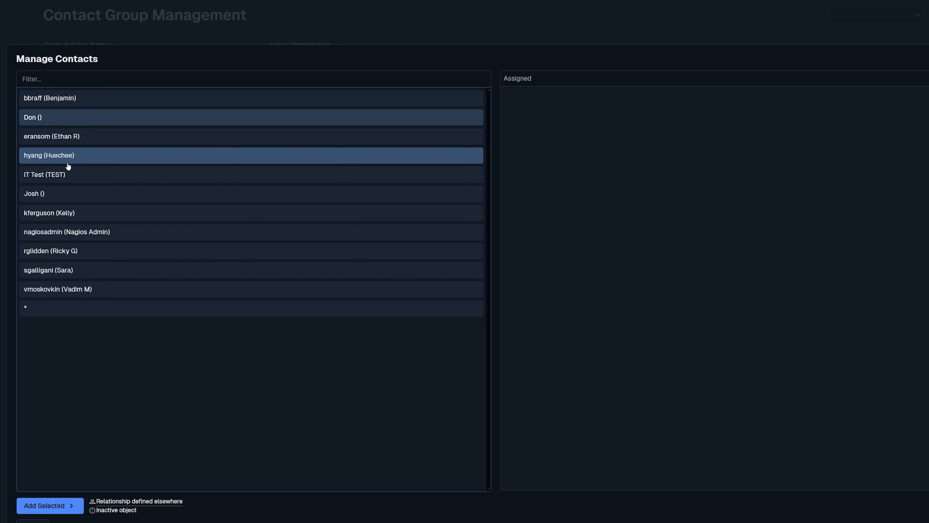
left_click(55, 195)
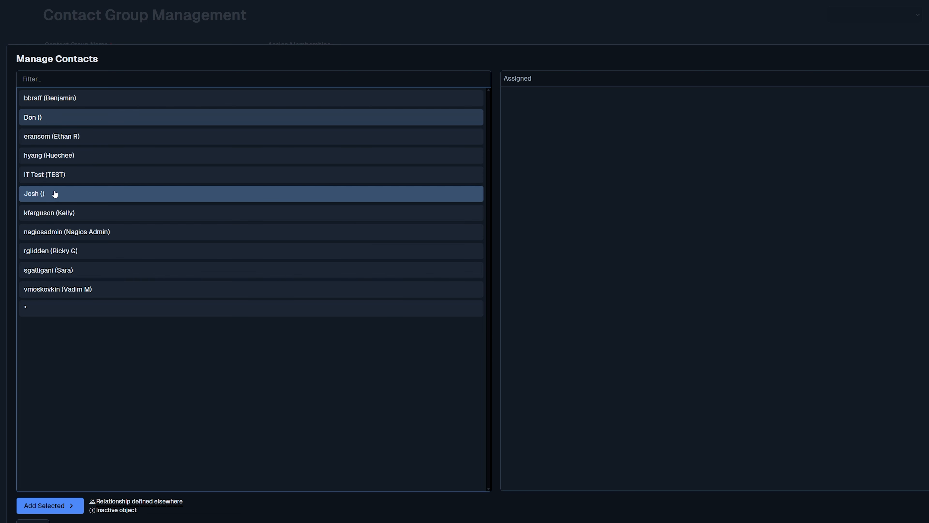
left_click(62, 513)
left_click(32, 521)
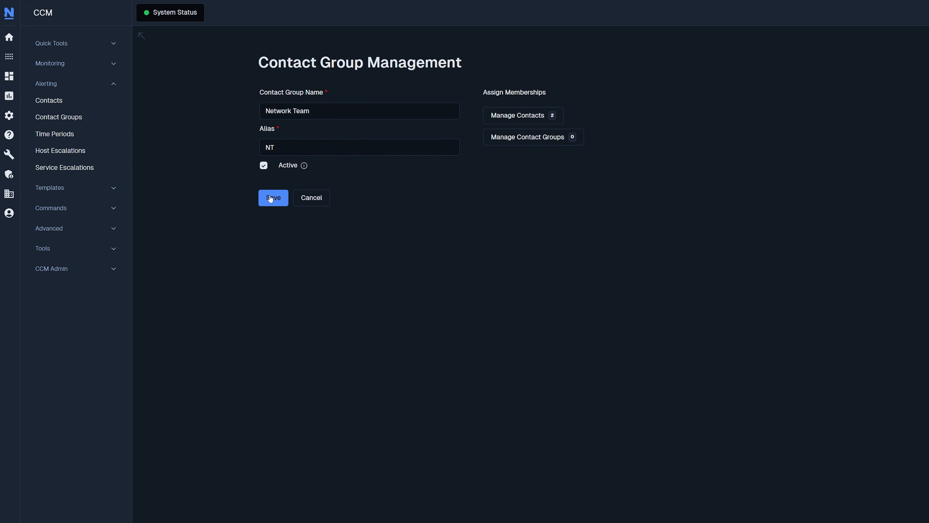
left_click(270, 197)
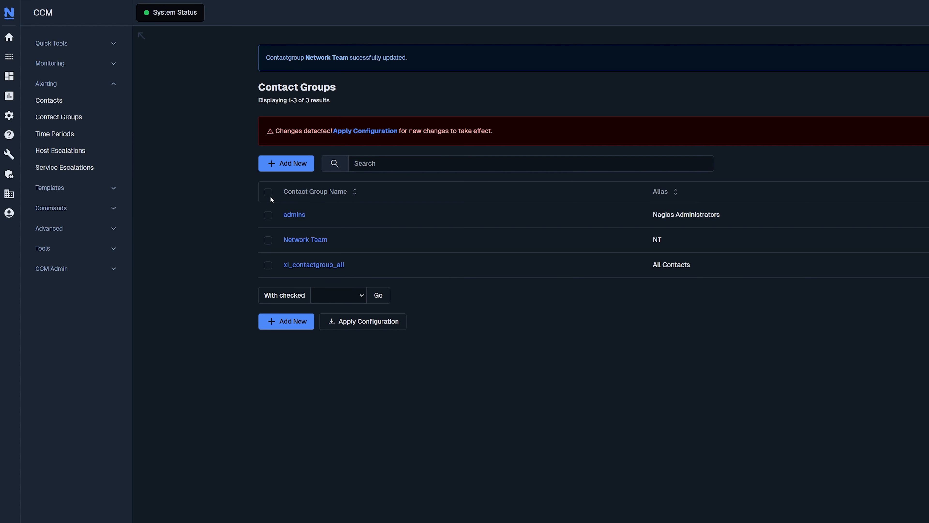
left_click(367, 322)
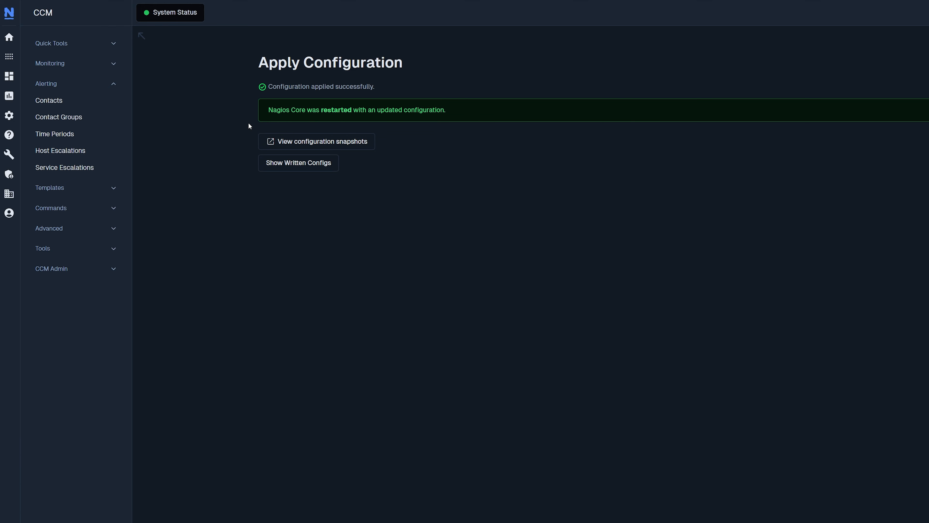
Go to the Configuration Wizards and open the Generic Network Device wizard by searching for "gene".
mouse_move(8, 115)
left_click(55, 105)
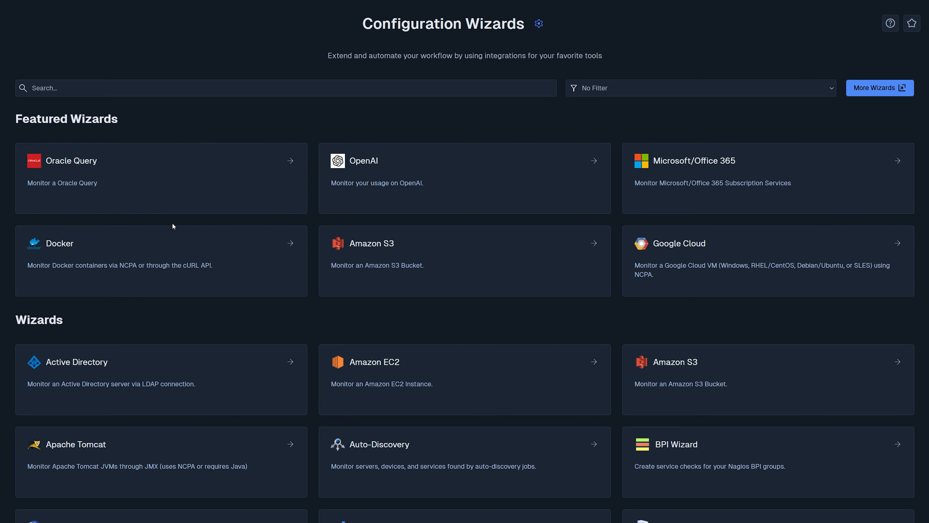
scroll(172, 224, "down", 5)
scroll(186, 354, "down", 4)
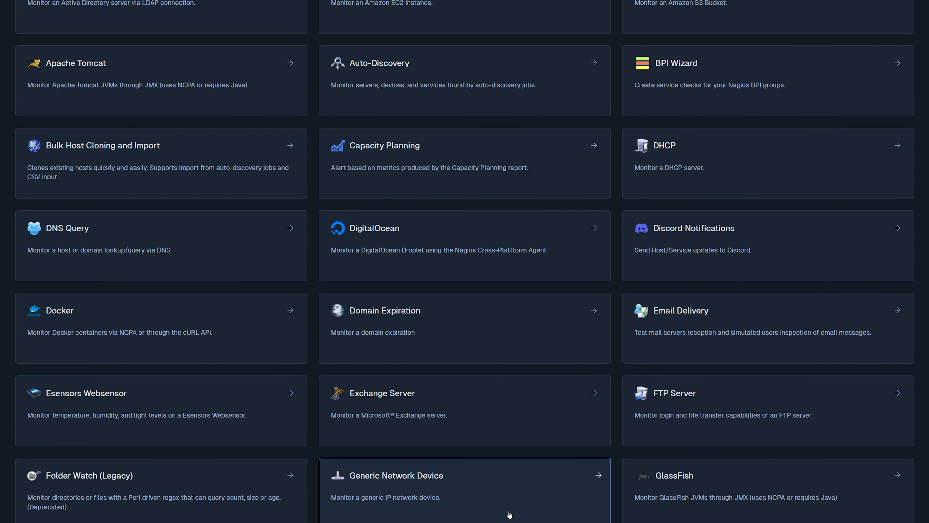
scroll(596, 512, "up", 9)
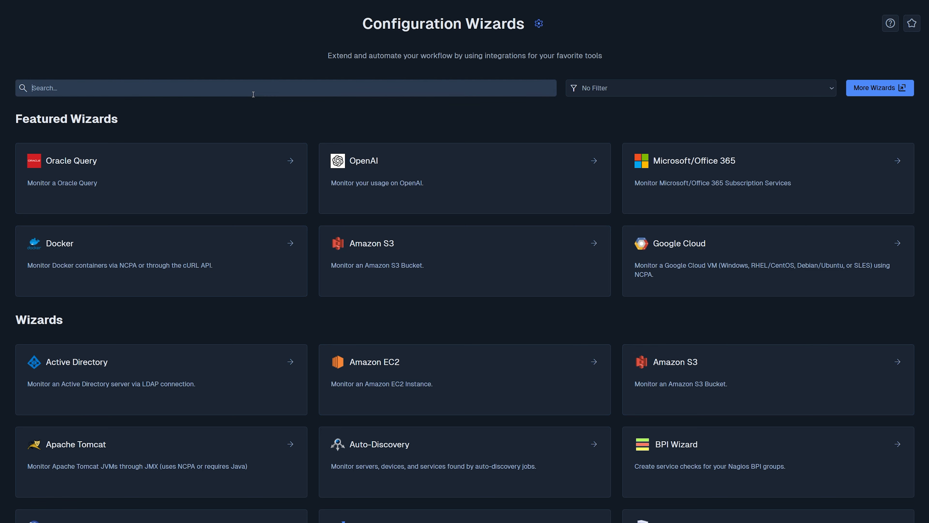
type("gene")
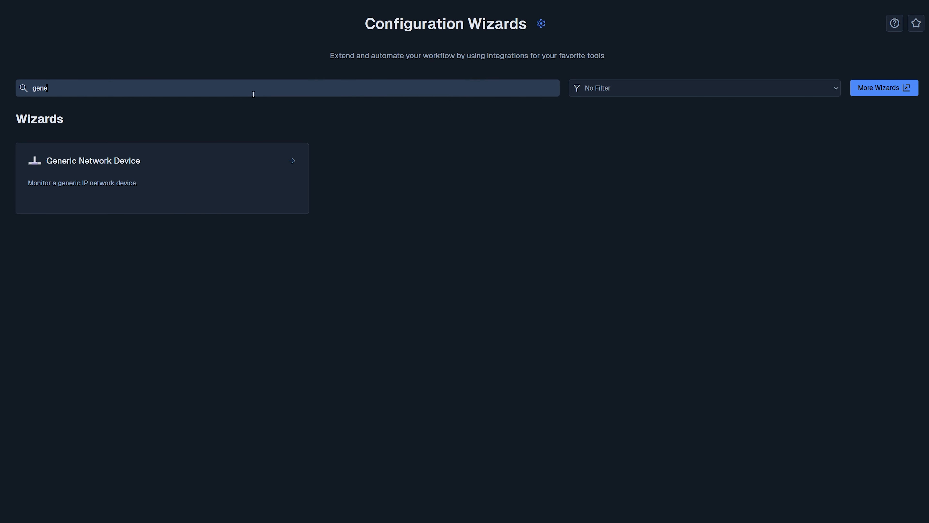
left_click(114, 144)
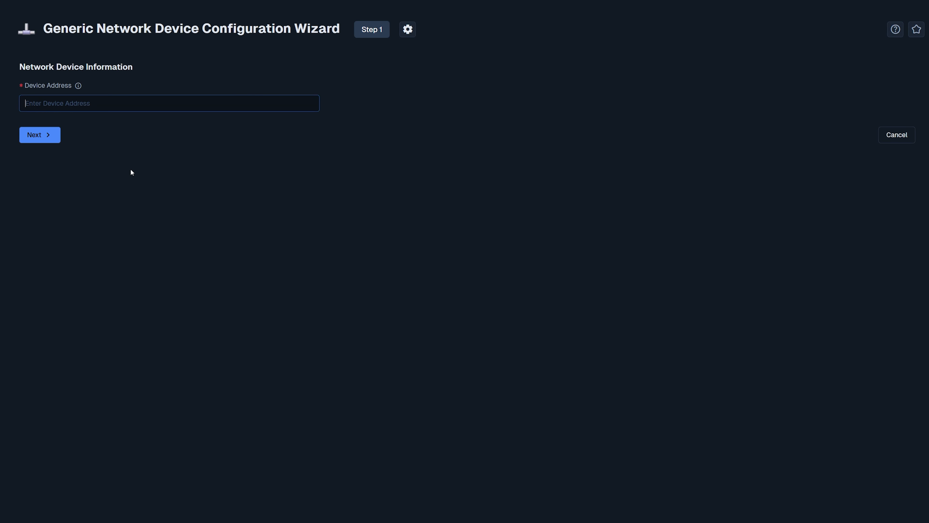
Enter the device's 192.168. network address and continue to the monitoring settings, keeping the suggested host name and the Ping service selected.
type("192.168.")
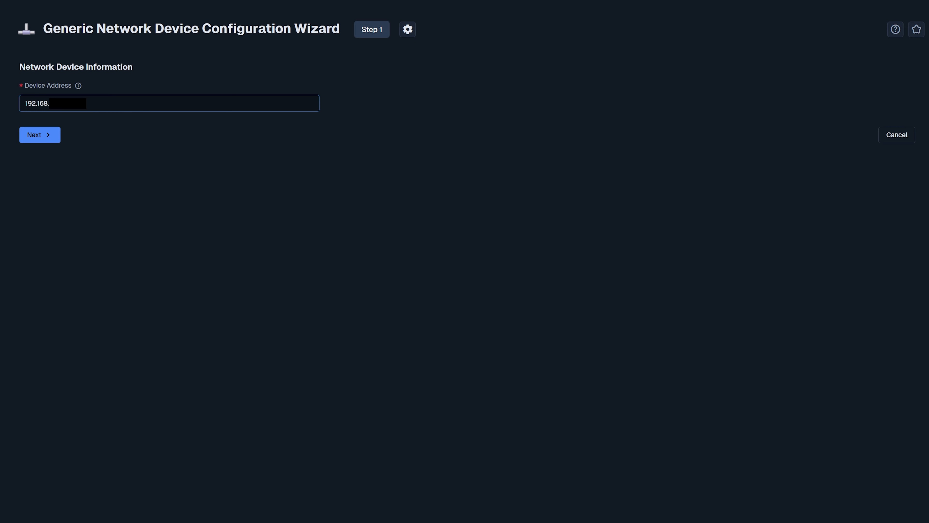
left_click(53, 132)
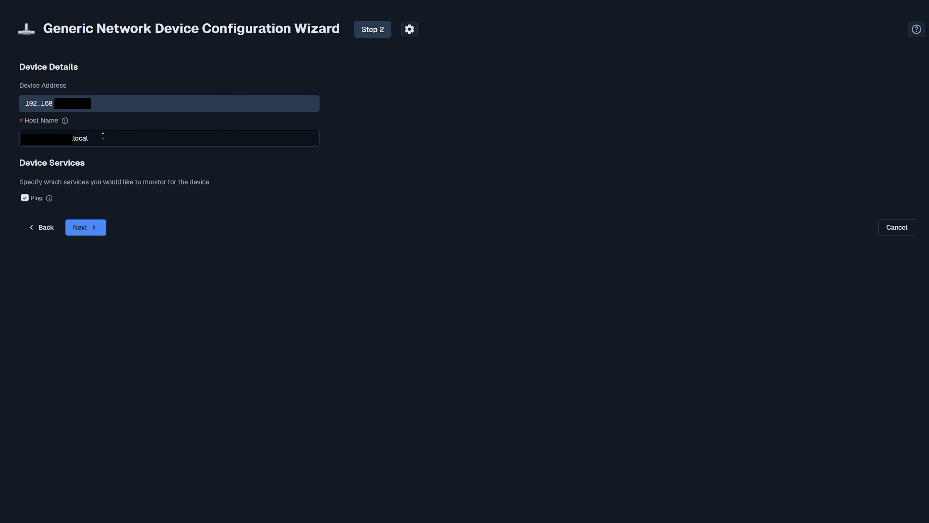
left_click_drag(73, 138, 92, 136)
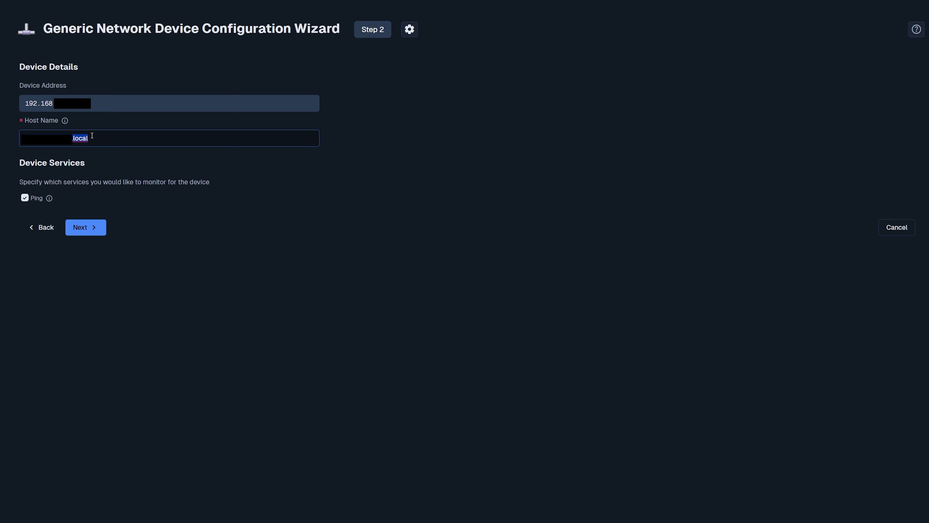
left_click(103, 138)
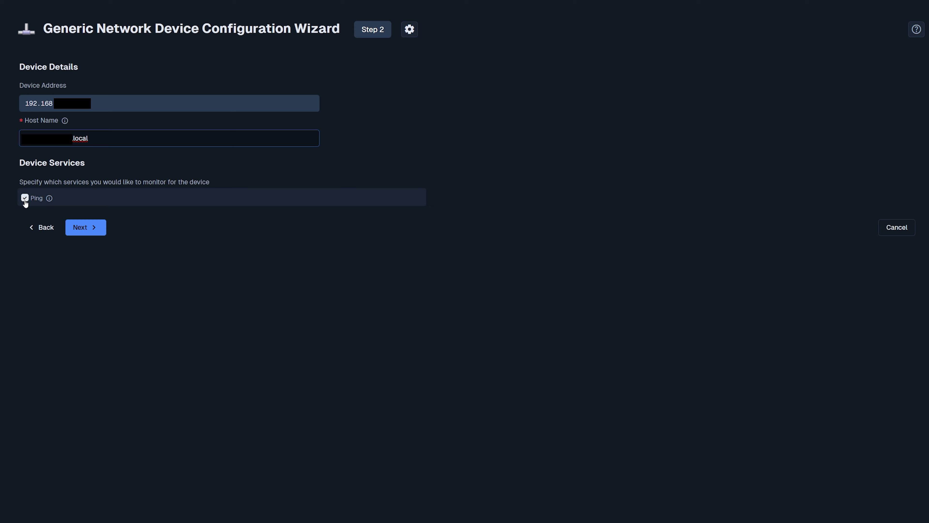
left_click(92, 228)
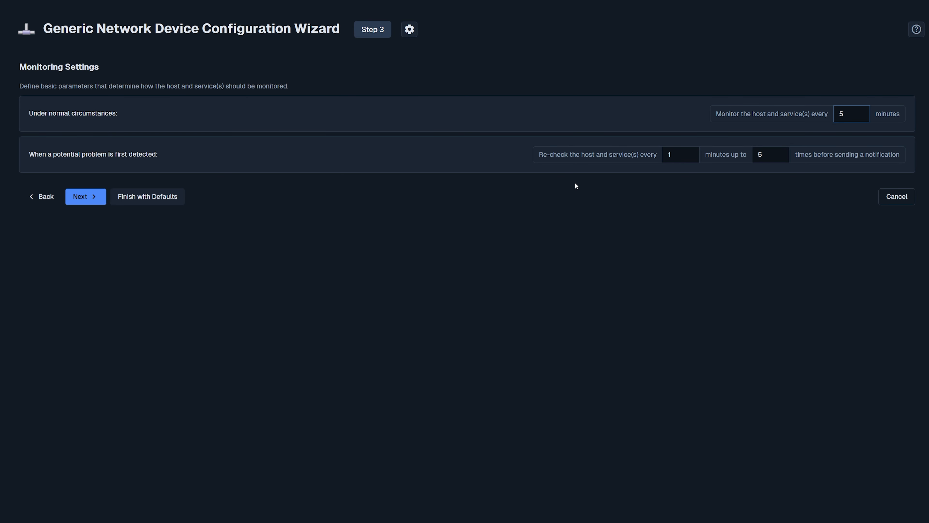